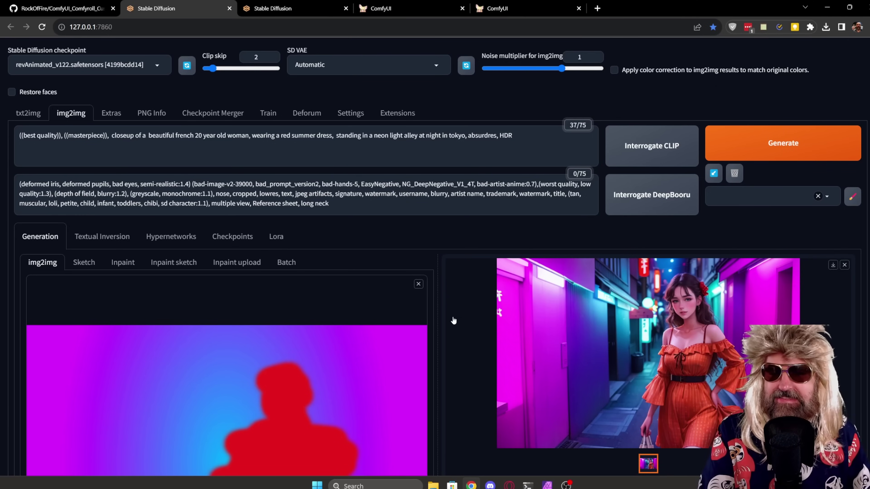
- Read the neon-alley portrait's generation info, then bring up Sketch 02.jpg in Affinity Photo
{"action": "scroll", "coordinate": [453, 320], "scroll_direction": "down", "scroll_amount": 5}
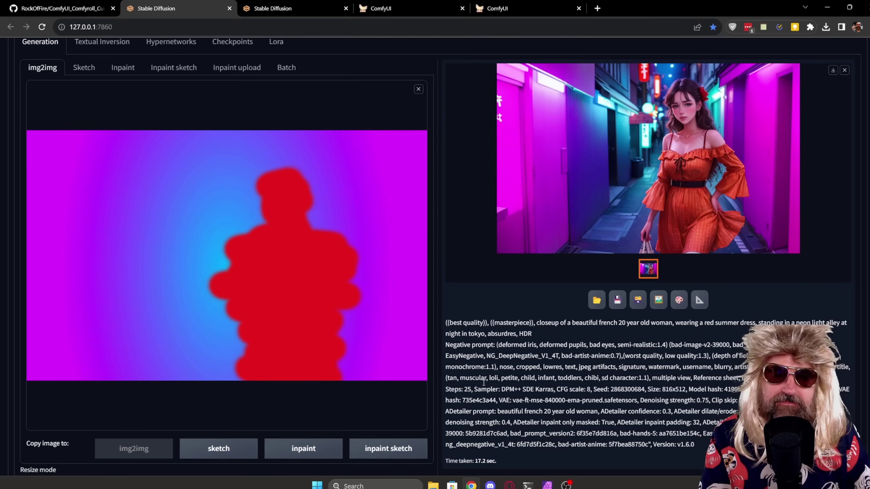
{"action": "key", "text": "alt+Tab"}
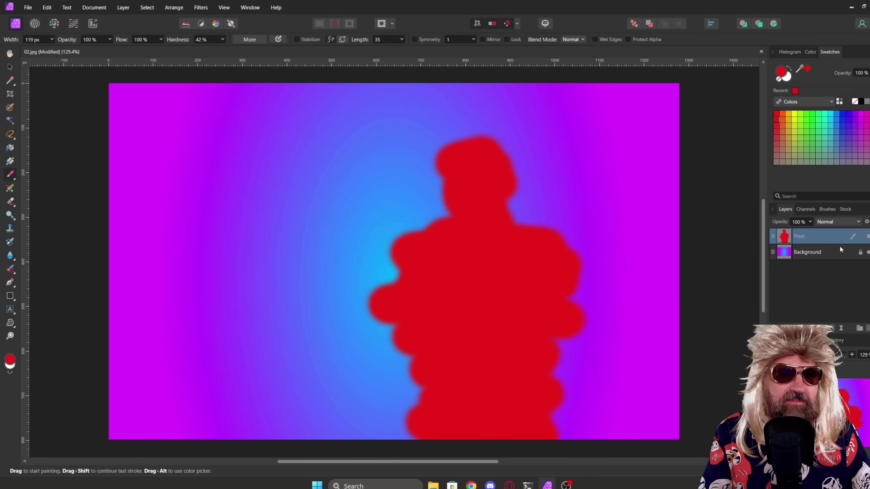
- Toggle the red figure Pixel layer off and on twice against the bare gradient
{"action": "left_click", "coordinate": [867, 236]}
{"action": "left_click", "coordinate": [867, 237]}
{"action": "left_click", "coordinate": [868, 236]}
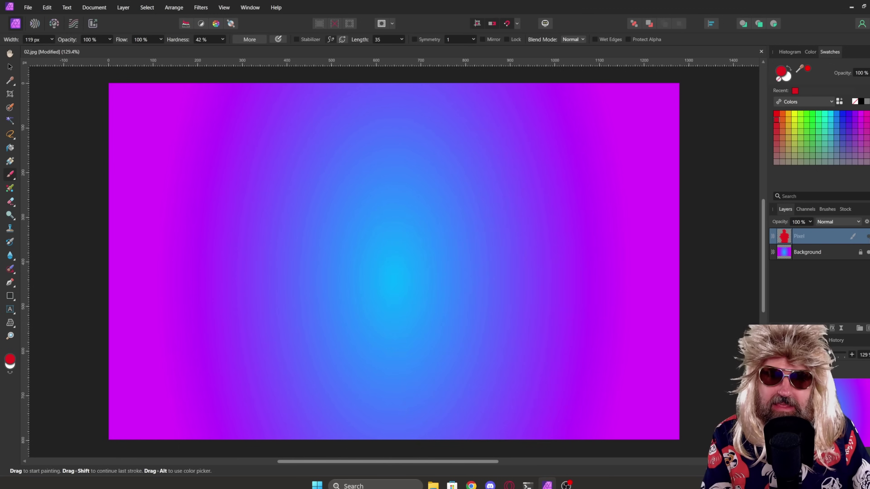
{"action": "left_click", "coordinate": [867, 236]}
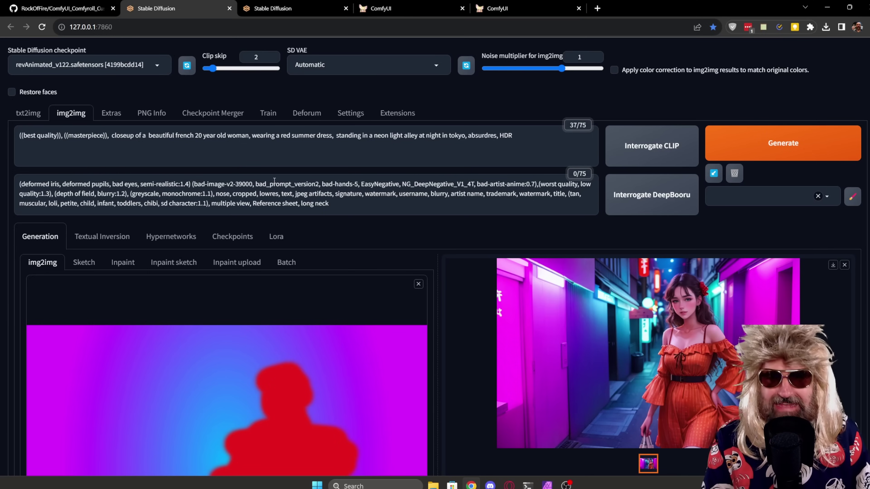
{"action": "scroll", "coordinate": [361, 228], "scroll_direction": "down", "scroll_amount": 6}
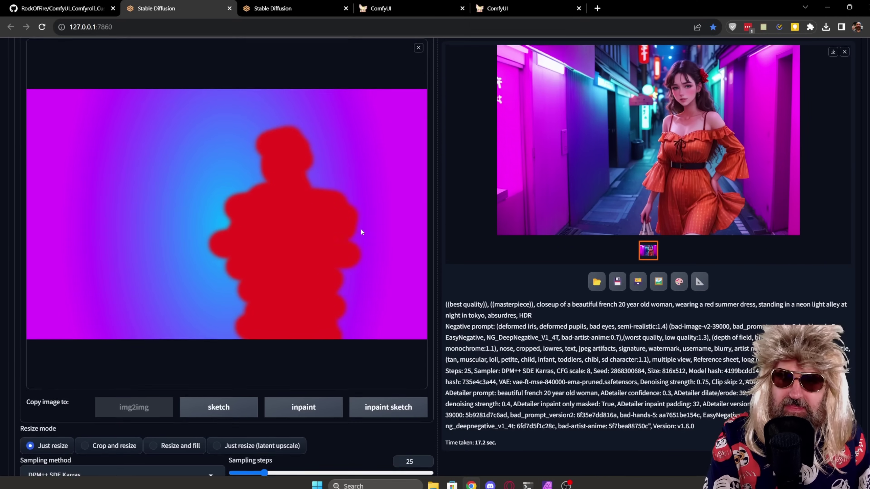
{"action": "scroll", "coordinate": [222, 267], "scroll_direction": "up", "scroll_amount": 4}
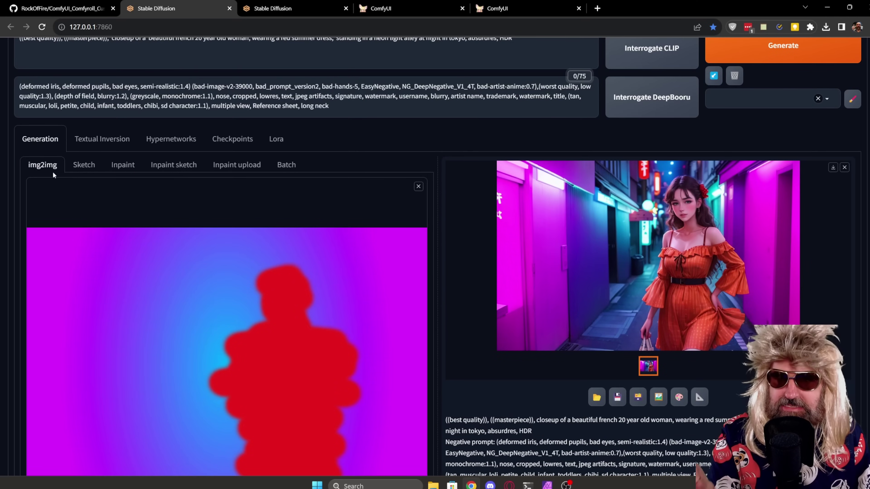
{"action": "scroll", "coordinate": [296, 284], "scroll_direction": "down", "scroll_amount": 6}
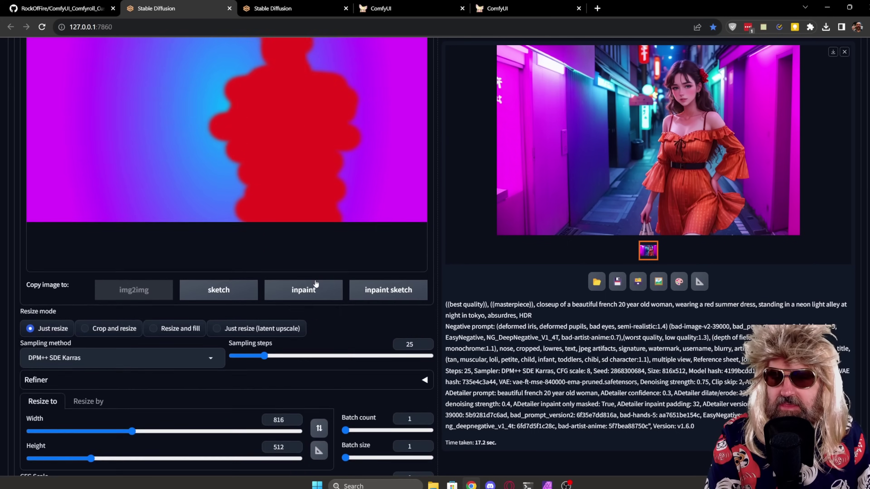
{"action": "scroll", "coordinate": [315, 281], "scroll_direction": "down", "scroll_amount": 1}
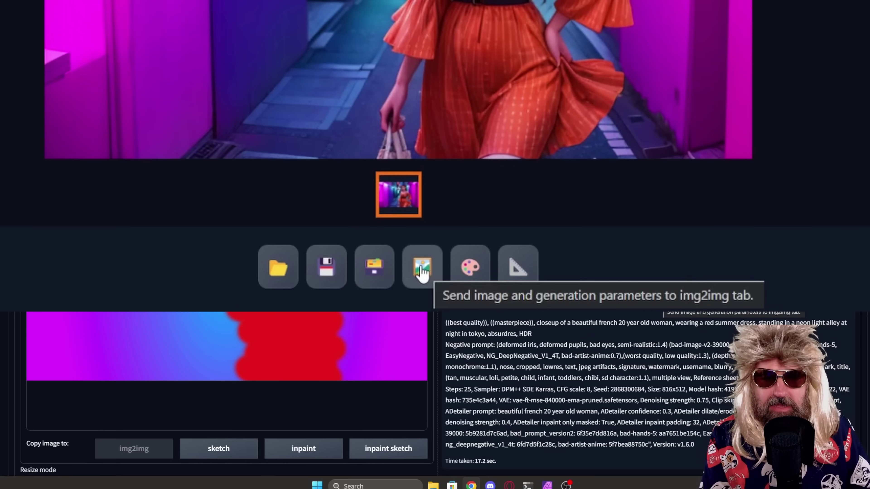
- Send the neon-alley image to img2img and set Resize by scale 2 (816x512 to 1632x1024)
{"action": "left_click", "coordinate": [423, 269]}
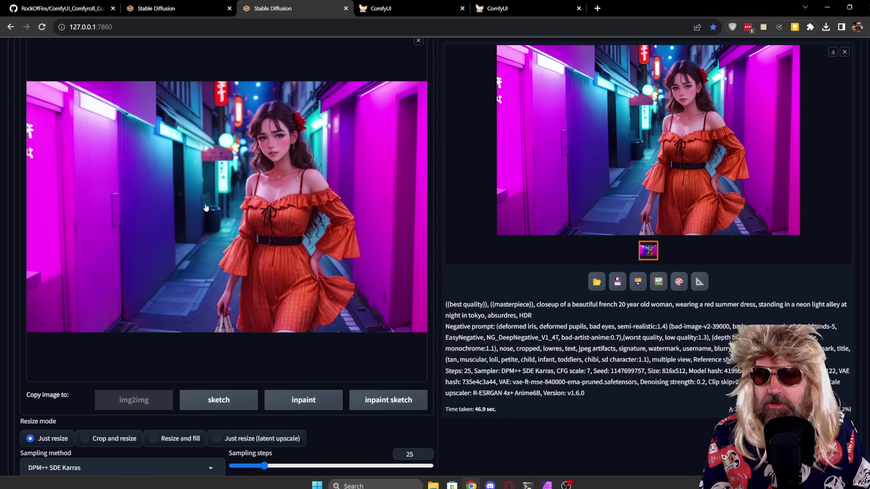
{"action": "scroll", "coordinate": [425, 257], "scroll_direction": "down", "scroll_amount": 2}
{"action": "scroll", "coordinate": [445, 264], "scroll_direction": "down", "scroll_amount": 8}
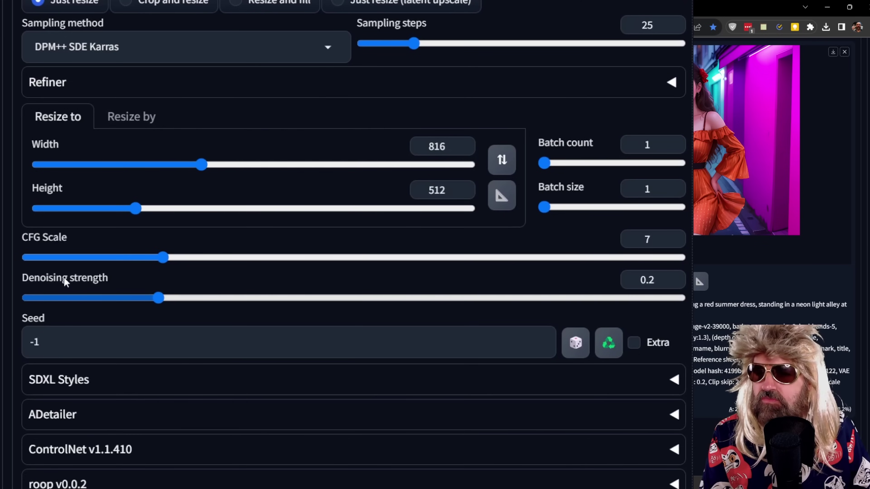
{"action": "mouse_move", "coordinate": [82, 283]}
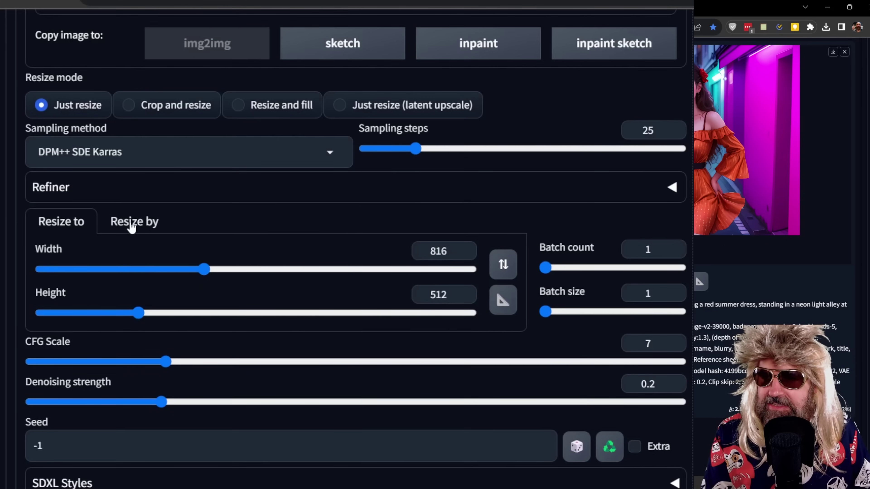
{"action": "left_click", "coordinate": [89, 169]}
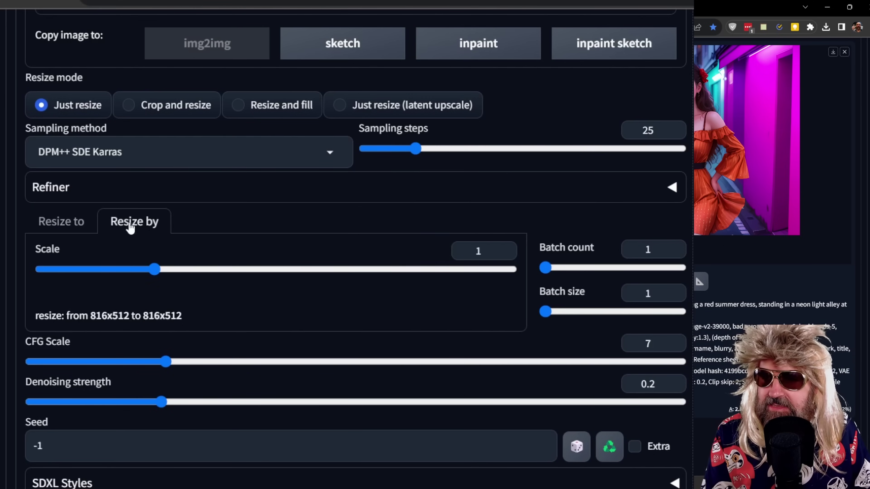
{"action": "left_click_drag", "start_coordinate": [155, 270], "coordinate": [273, 270]}
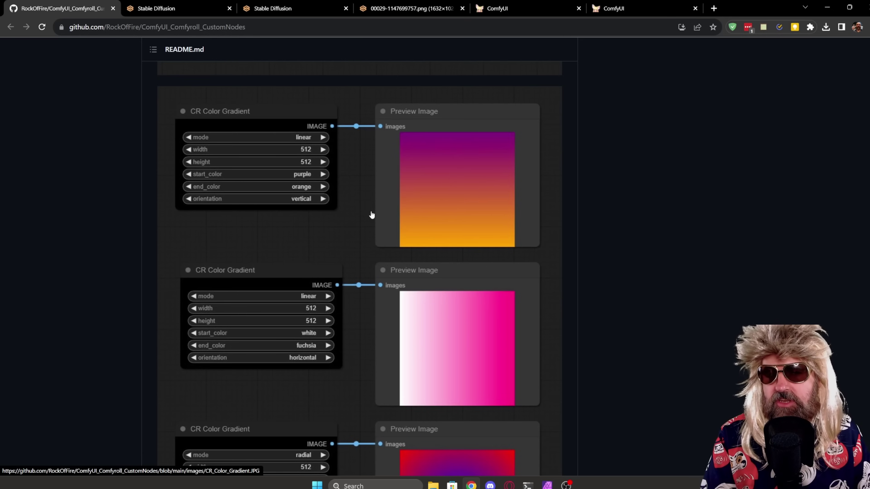
- Scroll the Comfyroll README past Style Bars and Checker Pattern, back to the CR Halftone Grid example
{"action": "scroll", "coordinate": [344, 222], "scroll_direction": "down", "scroll_amount": 4}
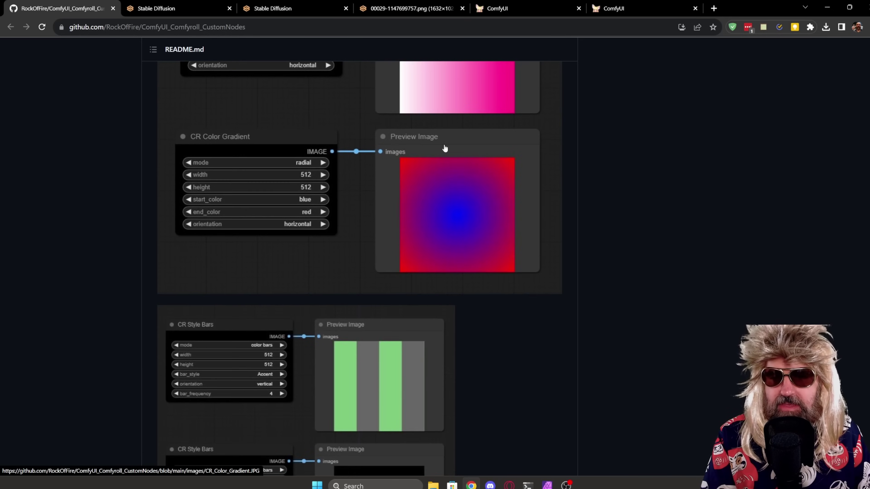
{"action": "scroll", "coordinate": [424, 287], "scroll_direction": "down", "scroll_amount": 4}
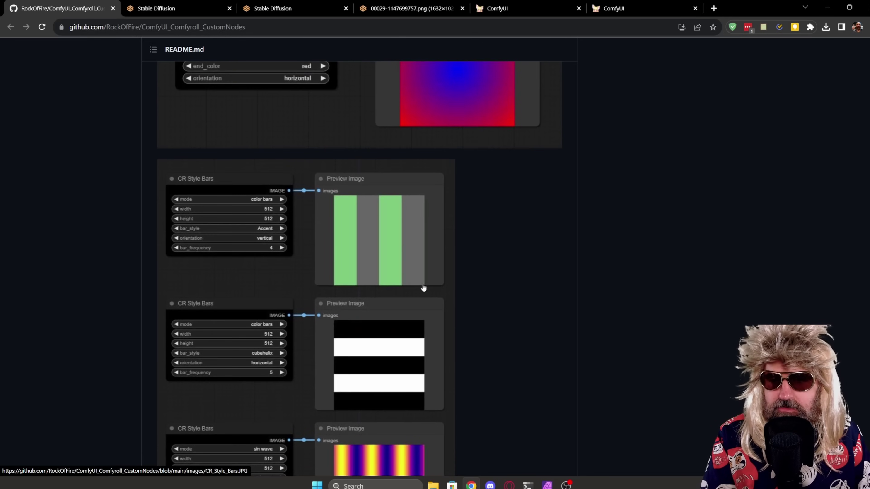
{"action": "scroll", "coordinate": [400, 259], "scroll_direction": "down", "scroll_amount": 5}
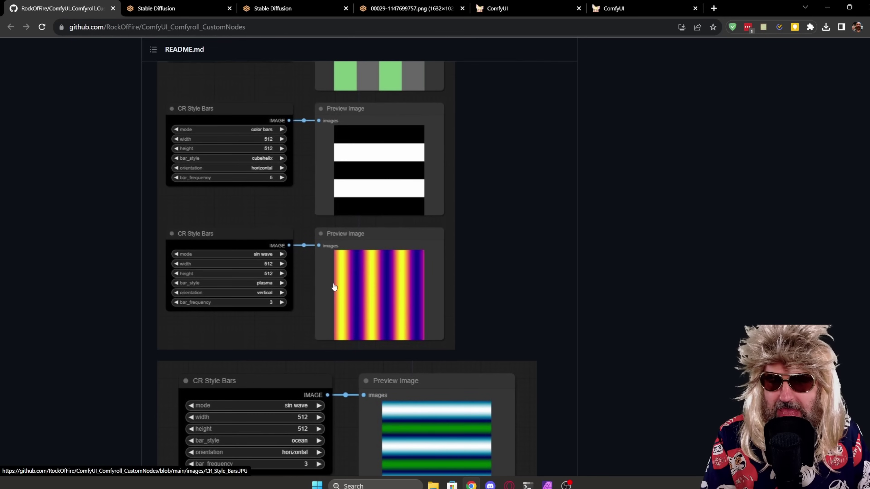
{"action": "scroll", "coordinate": [401, 260], "scroll_direction": "down", "scroll_amount": 5}
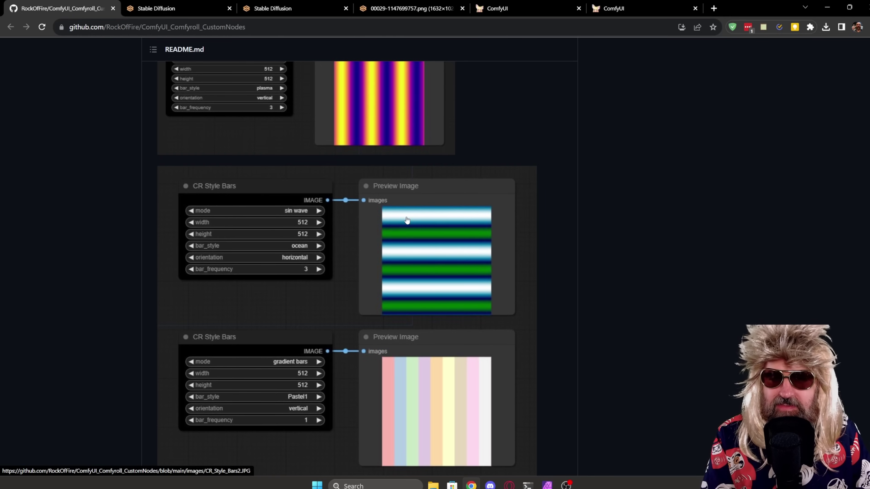
{"action": "scroll", "coordinate": [409, 288], "scroll_direction": "down", "scroll_amount": 4}
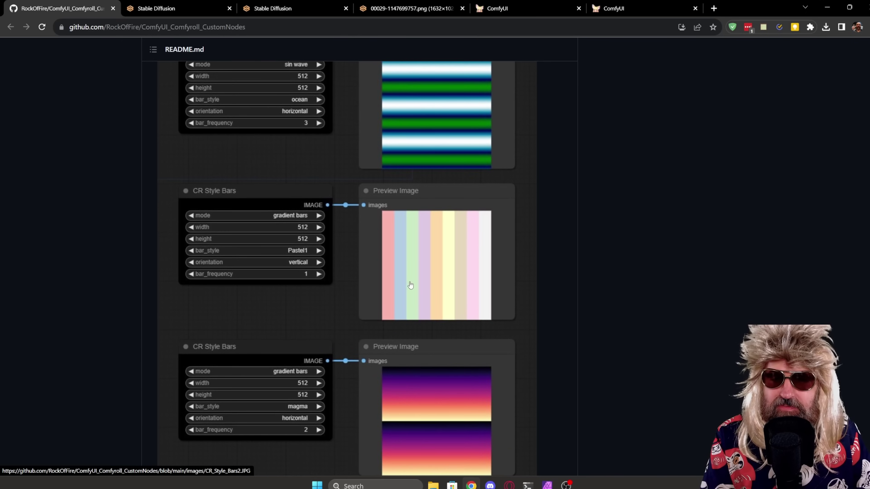
{"action": "scroll", "coordinate": [404, 274], "scroll_direction": "down", "scroll_amount": 5}
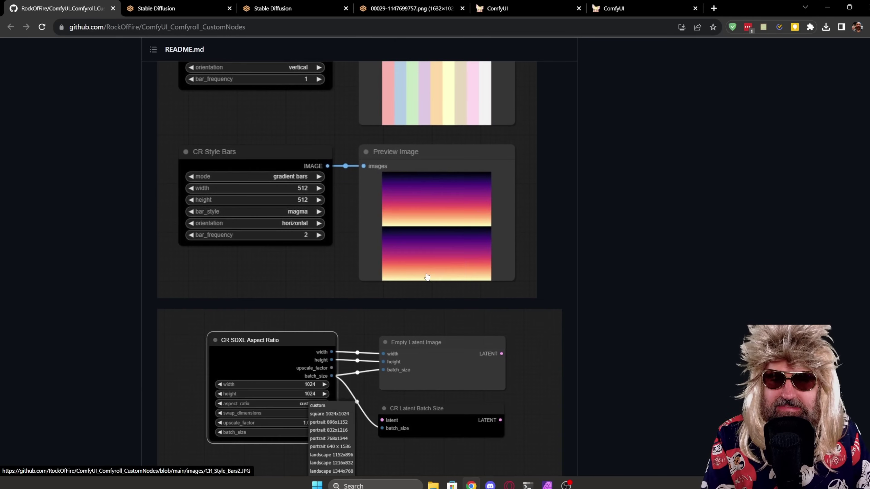
{"action": "scroll", "coordinate": [408, 253], "scroll_direction": "up", "scroll_amount": 20}
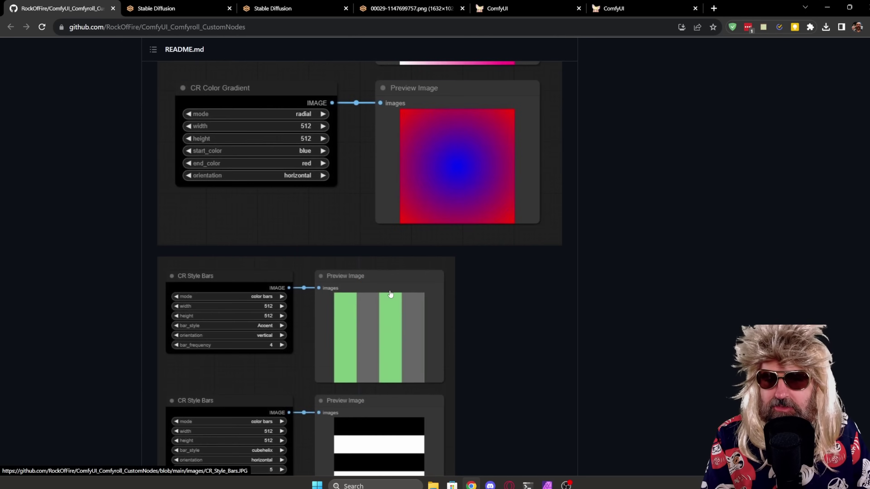
{"action": "scroll", "coordinate": [387, 275], "scroll_direction": "up", "scroll_amount": 18}
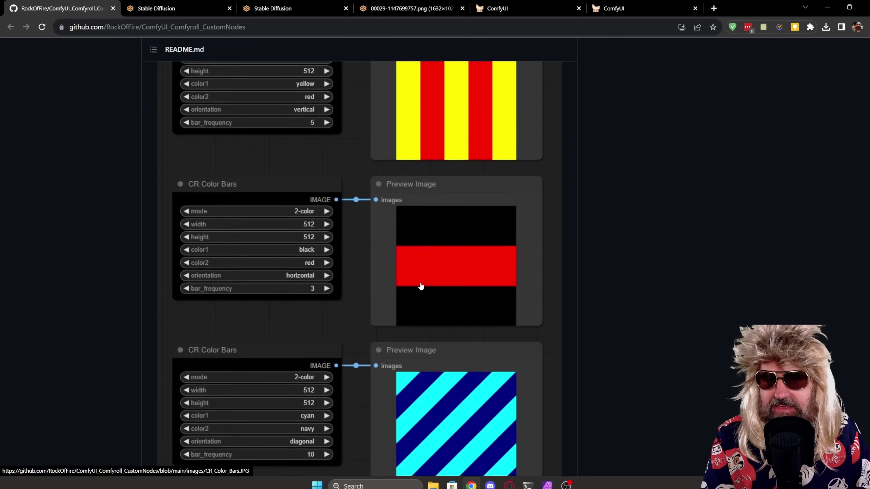
{"action": "scroll", "coordinate": [379, 203], "scroll_direction": "up", "scroll_amount": 12}
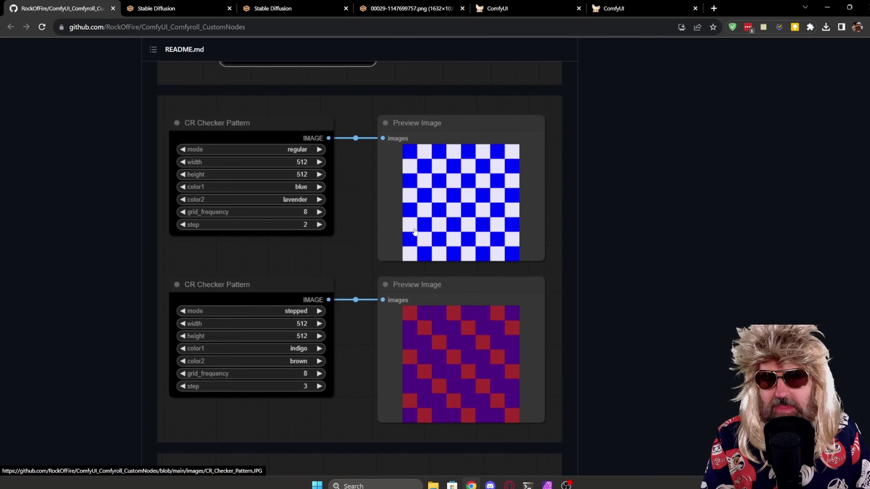
{"action": "scroll", "coordinate": [376, 240], "scroll_direction": "up", "scroll_amount": 4}
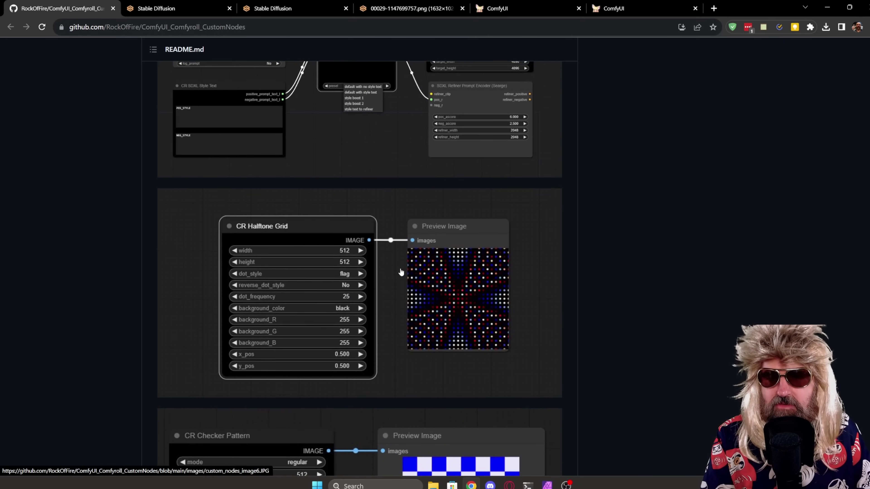
- Survey the Load Checkpoint, Load VAE and portrait preview, then select both CLIP Text Encode prompt nodes
{"action": "key", "text": "ctrl+5"}
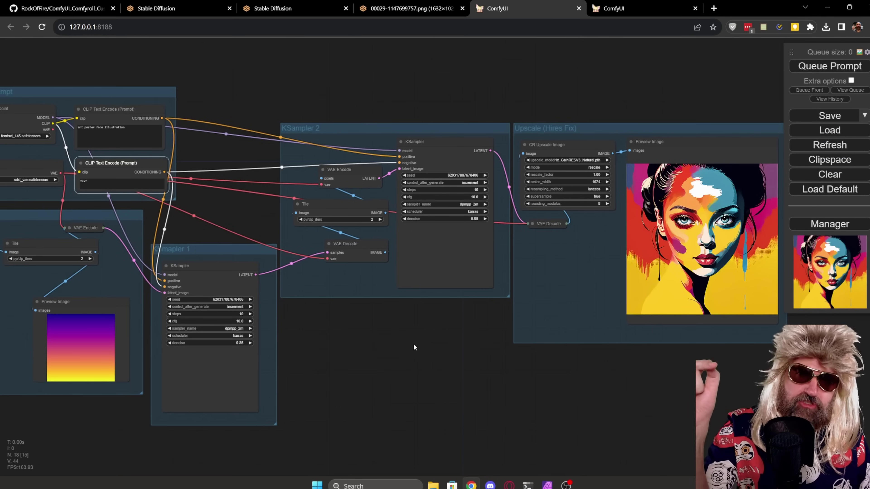
{"action": "left_click_drag", "start_coordinate": [430, 334], "coordinate": [505, 305]}
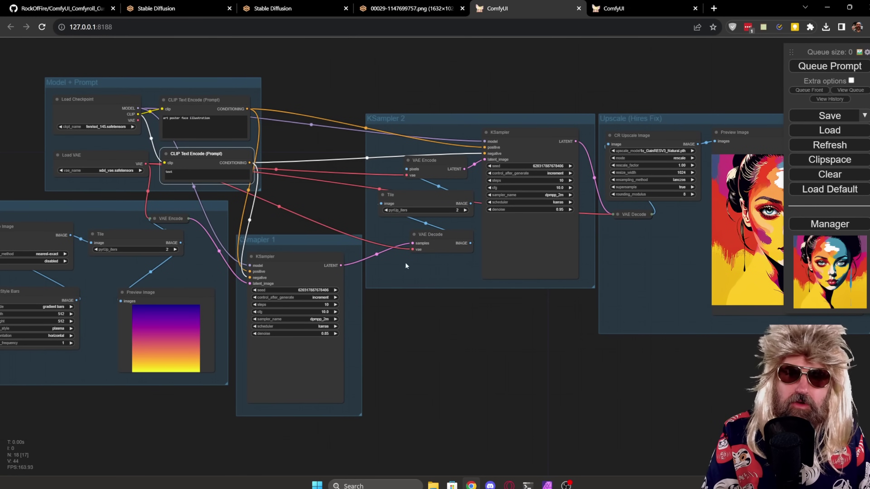
{"action": "left_click_drag", "start_coordinate": [335, 201], "coordinate": [194, 197]}
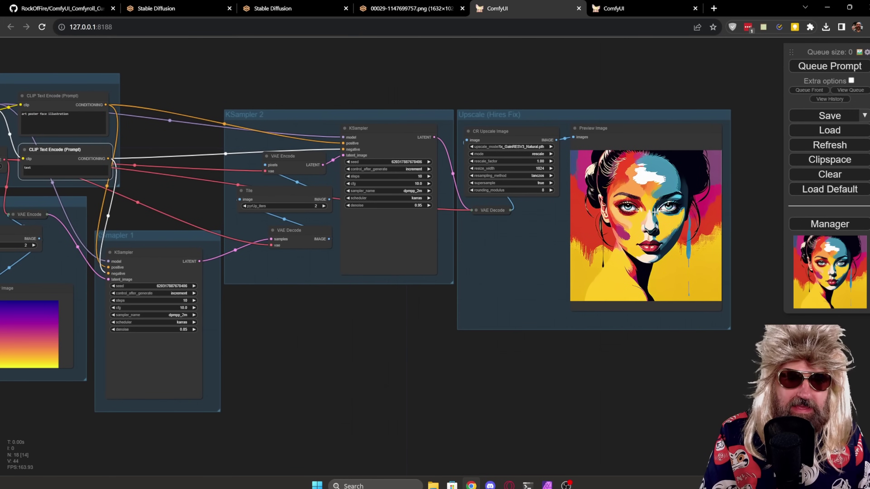
{"action": "left_click_drag", "start_coordinate": [271, 349], "coordinate": [403, 313]}
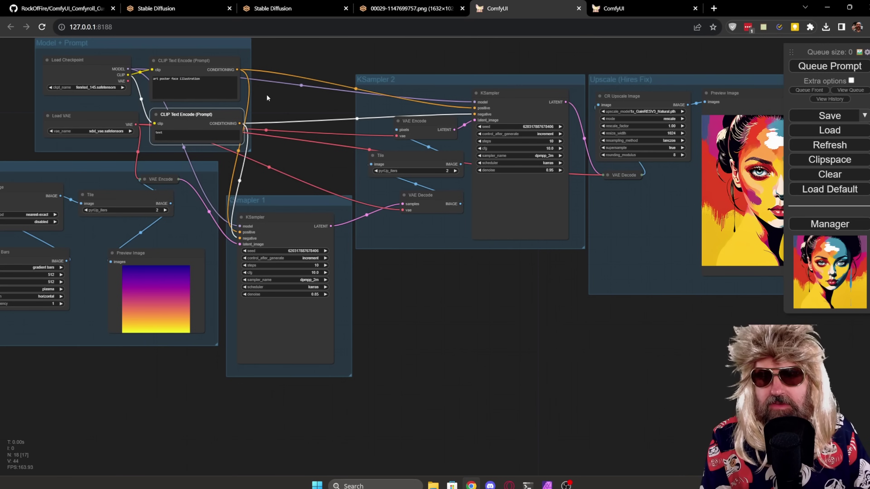
{"action": "left_click_drag", "start_coordinate": [267, 94], "coordinate": [417, 181]}
{"action": "scroll", "coordinate": [252, 171], "scroll_direction": "up", "scroll_amount": 5}
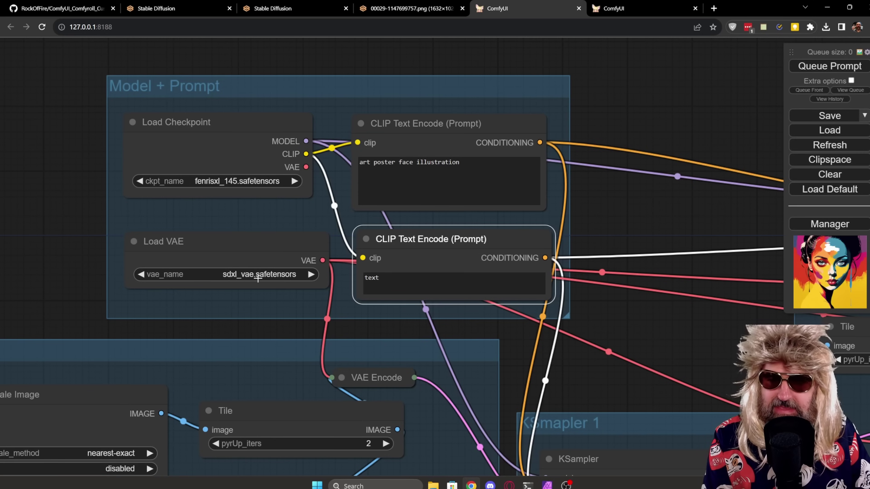
{"action": "left_click", "coordinate": [429, 128]}
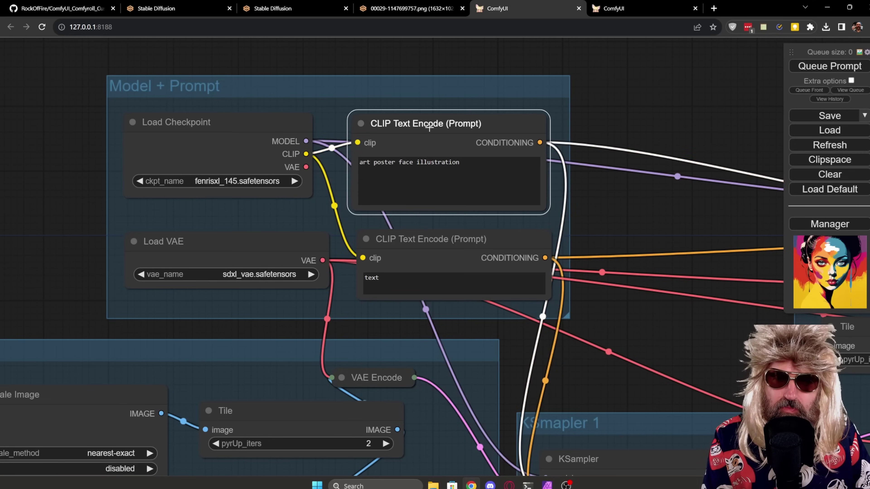
{"action": "left_click", "coordinate": [423, 241]}
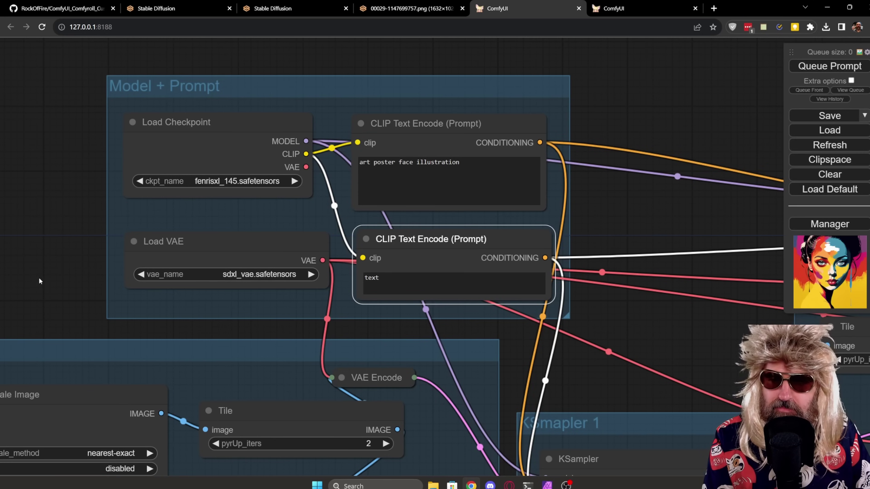
- Select CR SDXL Aspect Ratio, then nudge the CR Style Bars, Upscale Image and Tile nodes slightly
{"action": "scroll", "coordinate": [38, 277], "scroll_direction": "down", "scroll_amount": 2}
{"action": "left_click_drag", "start_coordinate": [39, 277], "coordinate": [318, 52]}
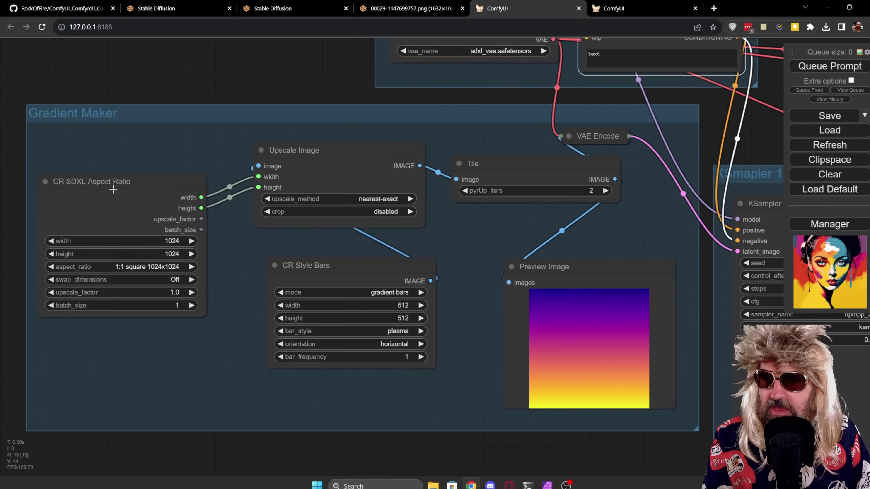
{"action": "left_click", "coordinate": [150, 186]}
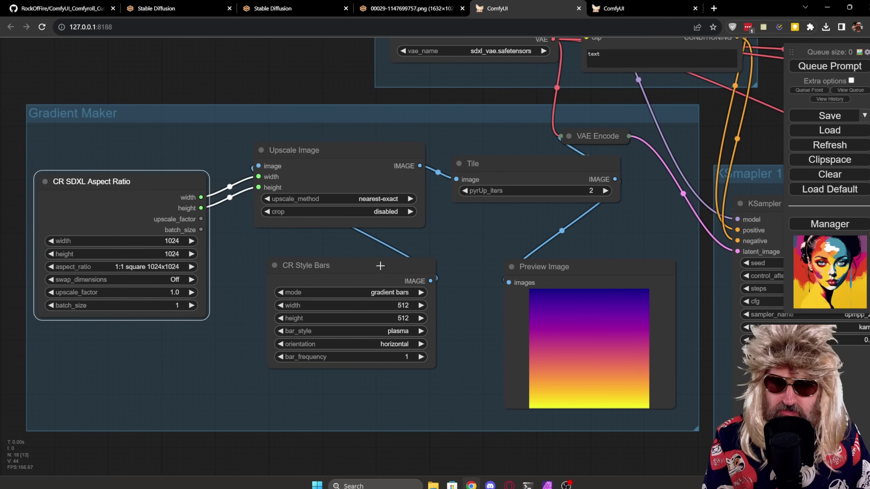
{"action": "mouse_move", "coordinate": [382, 267]}
{"action": "left_mouse_down"}
{"action": "mouse_move", "coordinate": [357, 253]}
{"action": "mouse_move", "coordinate": [367, 272]}
{"action": "left_mouse_up"}
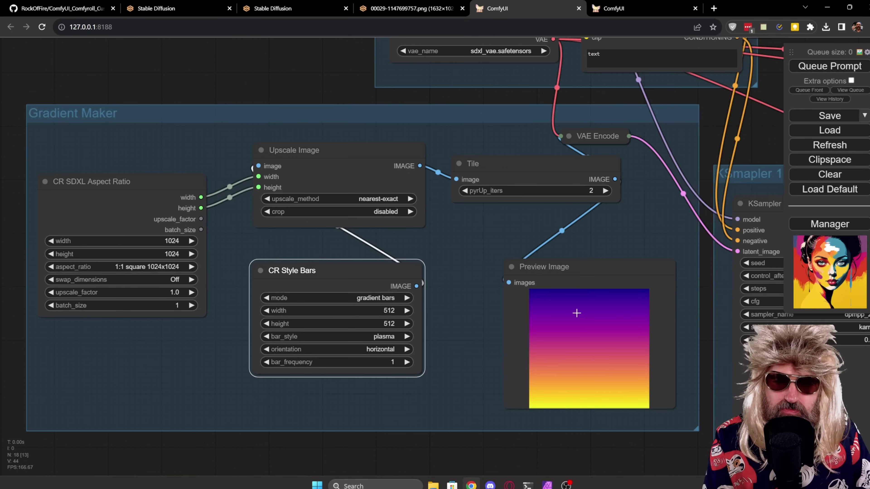
{"action": "left_click_drag", "start_coordinate": [480, 251], "coordinate": [373, 263]}
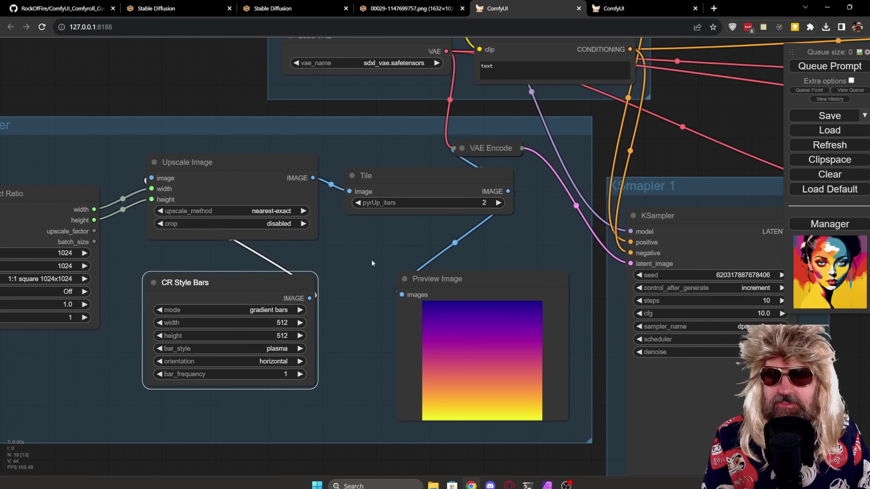
{"action": "mouse_move", "coordinate": [220, 164]}
{"action": "left_mouse_down"}
{"action": "mouse_move", "coordinate": [232, 154]}
{"action": "mouse_move", "coordinate": [215, 165]}
{"action": "left_mouse_up"}
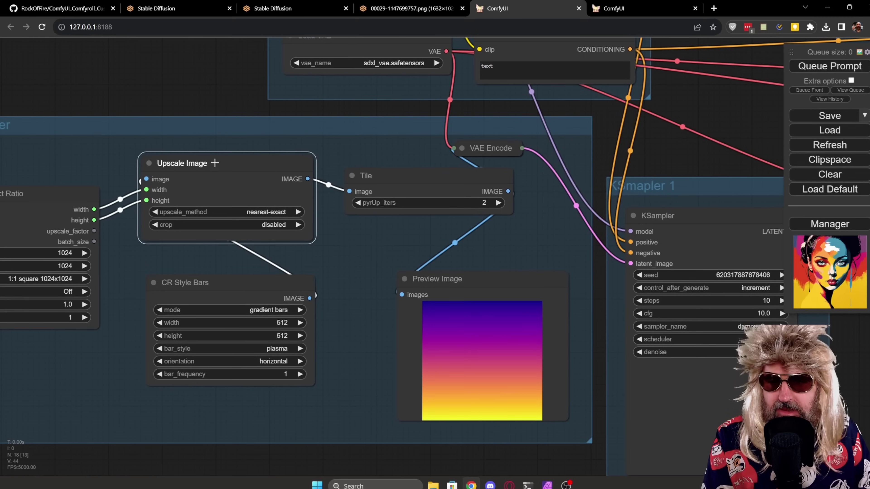
{"action": "mouse_move", "coordinate": [413, 176]}
{"action": "left_mouse_down"}
{"action": "mouse_move", "coordinate": [412, 189]}
{"action": "mouse_move", "coordinate": [420, 174]}
{"action": "mouse_move", "coordinate": [413, 183]}
{"action": "left_mouse_up"}
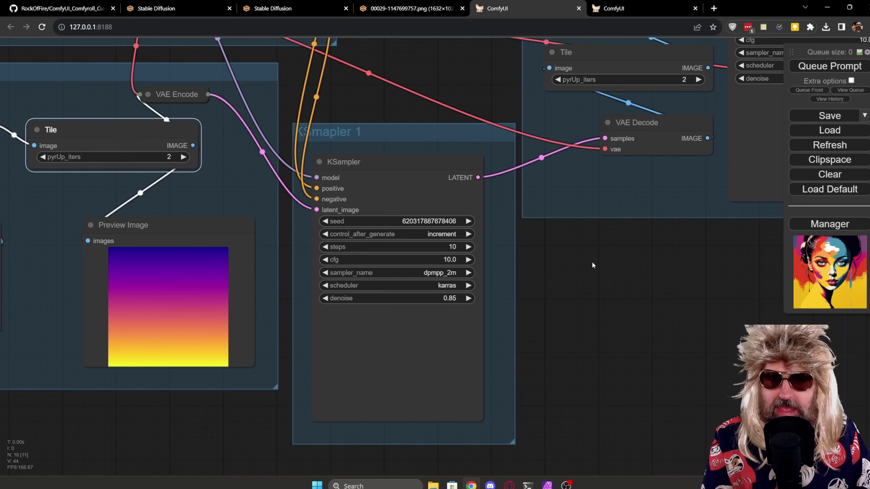
- Nudge KSampler 2's Tile and sampler nodes, check KSampler 1's denoise, then reach the Upscale (Hires Fix) group
{"action": "left_click_drag", "start_coordinate": [594, 265], "coordinate": [342, 447]}
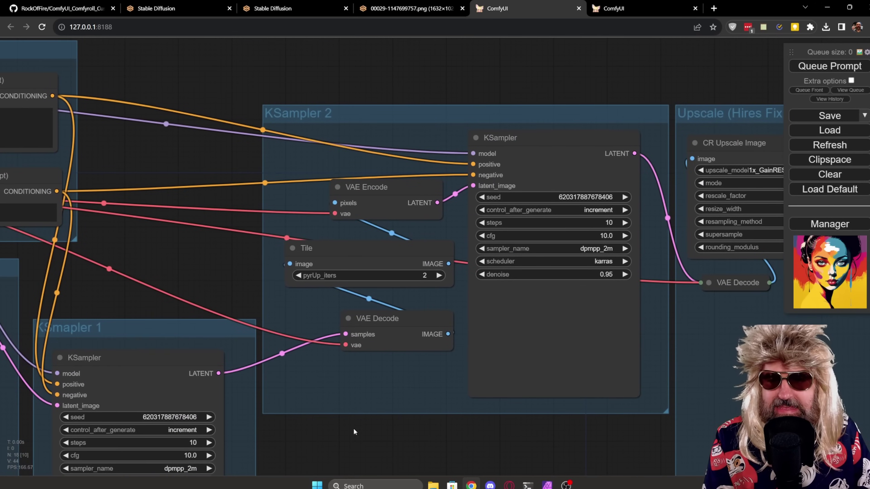
{"action": "left_click_drag", "start_coordinate": [357, 259], "coordinate": [358, 260]}
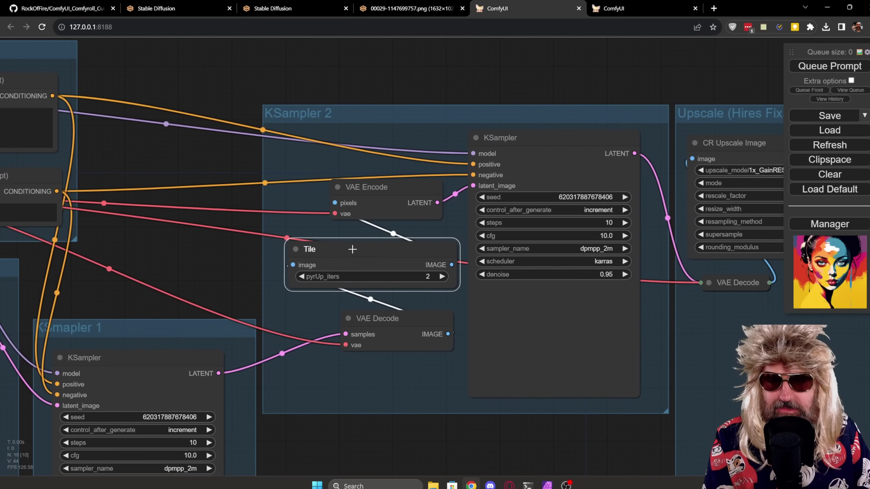
{"action": "left_click_drag", "start_coordinate": [530, 138], "coordinate": [527, 138]}
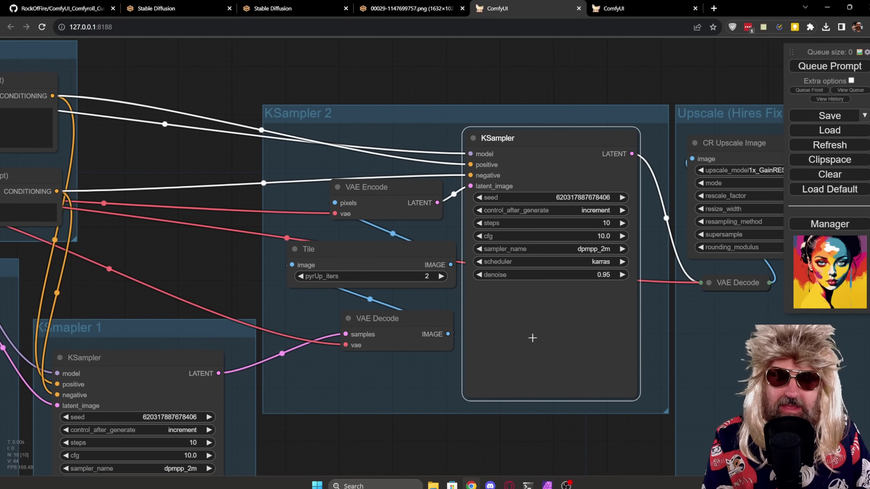
{"action": "left_click_drag", "start_coordinate": [363, 466], "coordinate": [351, 323]}
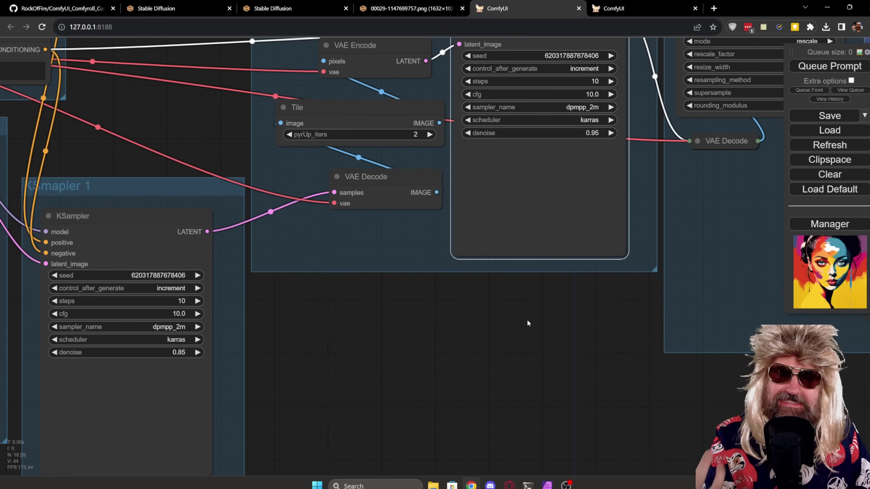
{"action": "left_click_drag", "start_coordinate": [529, 315], "coordinate": [249, 422]}
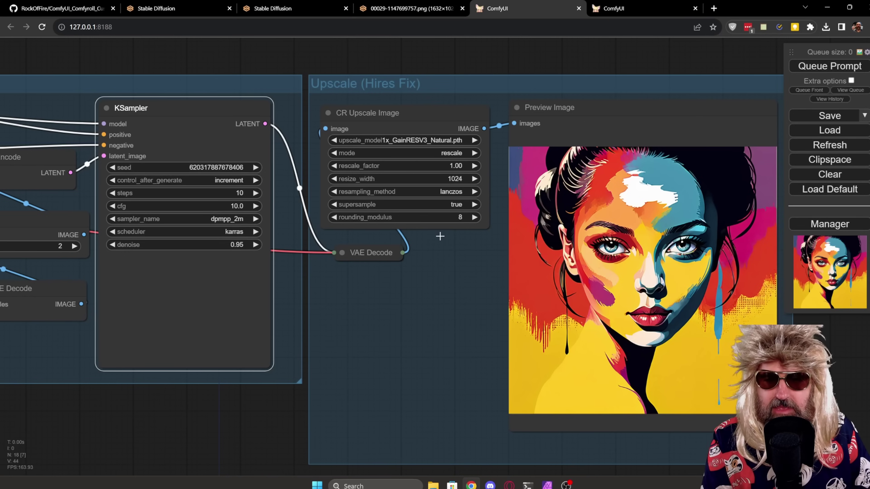
- Centre the CR Upscale Image node and the upscaled pop-art portrait preview on the canvas
{"action": "left_click_drag", "start_coordinate": [453, 279], "coordinate": [328, 271]}
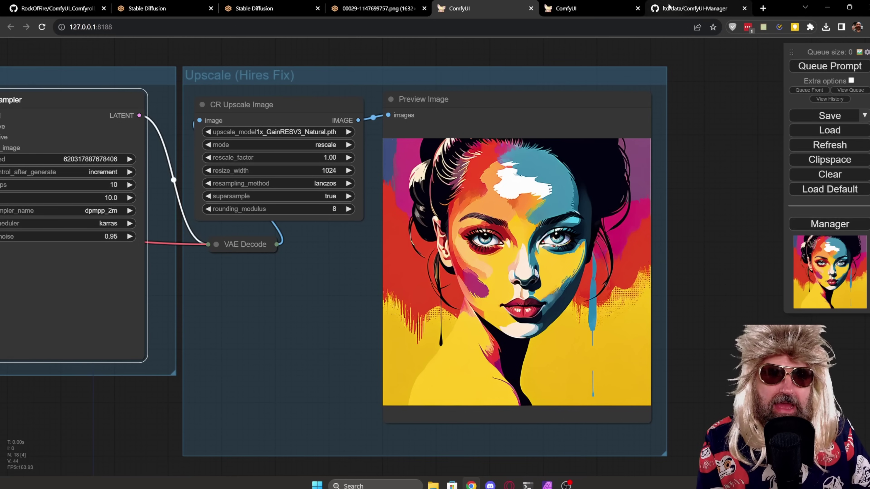
- Select the ComfyUI-Manager git clone command under Installation method1, then bring up ComfyUI_windows_portable
{"action": "left_click", "coordinate": [692, 8]}
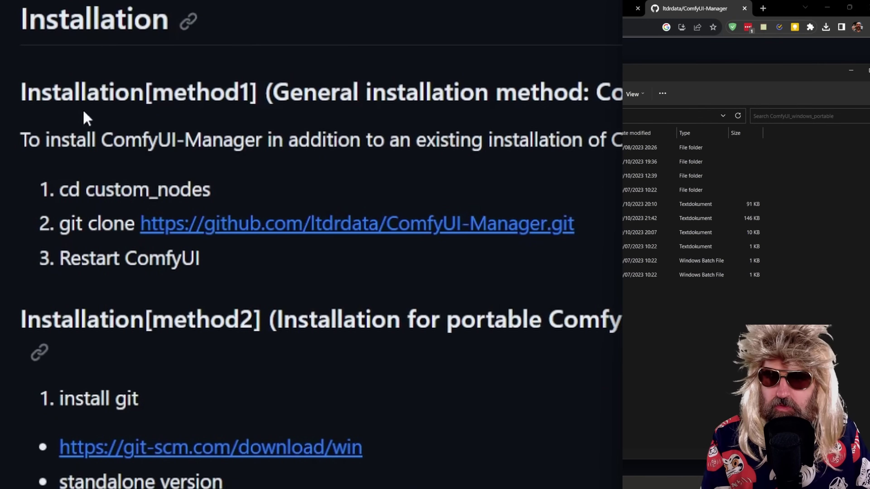
{"action": "mouse_move", "coordinate": [62, 228]}
{"action": "left_mouse_down"}
{"action": "mouse_move", "coordinate": [569, 228]}
{"action": "mouse_move", "coordinate": [579, 240]}
{"action": "left_mouse_up"}
{"action": "key", "text": "ctrl+c"}
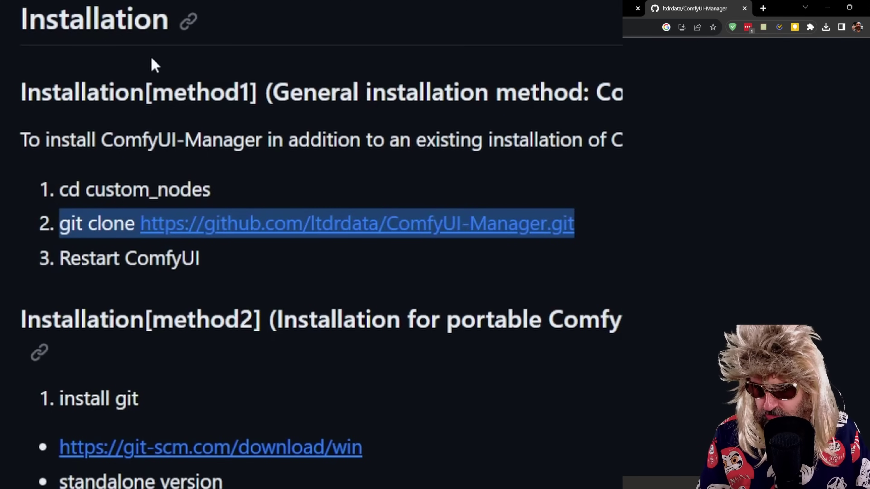
{"action": "key", "text": "alt+Tab"}
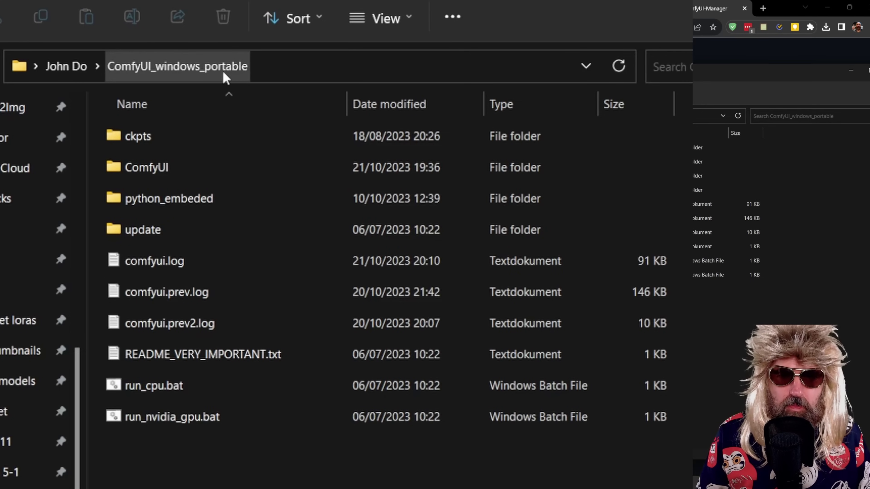
- Navigate into ComfyUI\custom_nodes and launch cmd from the address bar there
{"action": "double_click", "coordinate": [145, 170]}
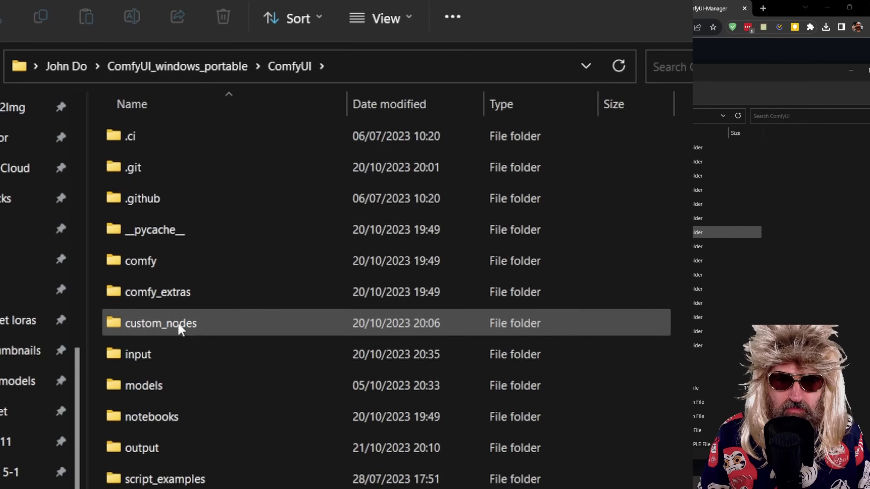
{"action": "left_click", "coordinate": [168, 329]}
{"action": "double_click", "coordinate": [166, 324]}
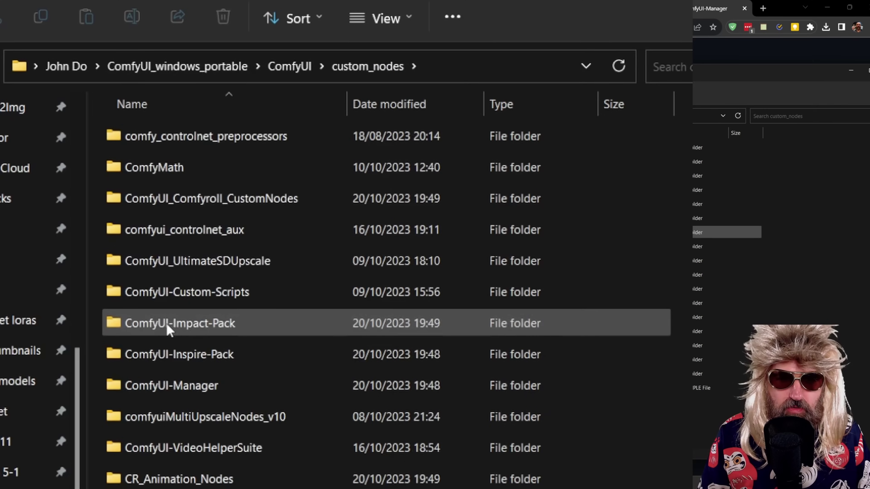
{"action": "left_click", "coordinate": [440, 70]}
{"action": "type", "text": "cmd"}
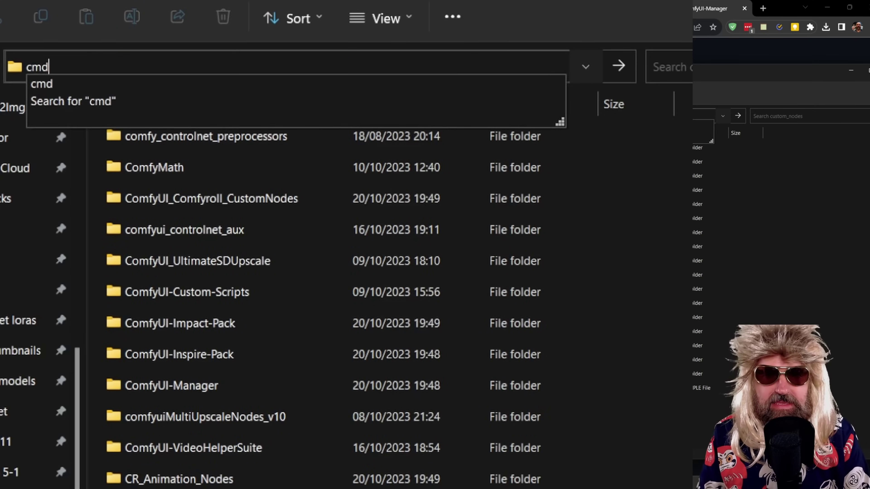
{"action": "key", "text": "Return"}
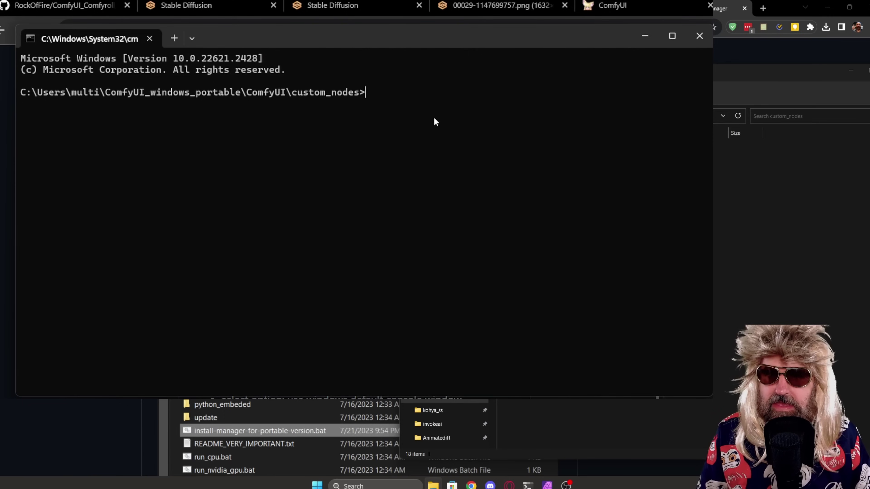
{"action": "key", "text": "ctrl+v"}
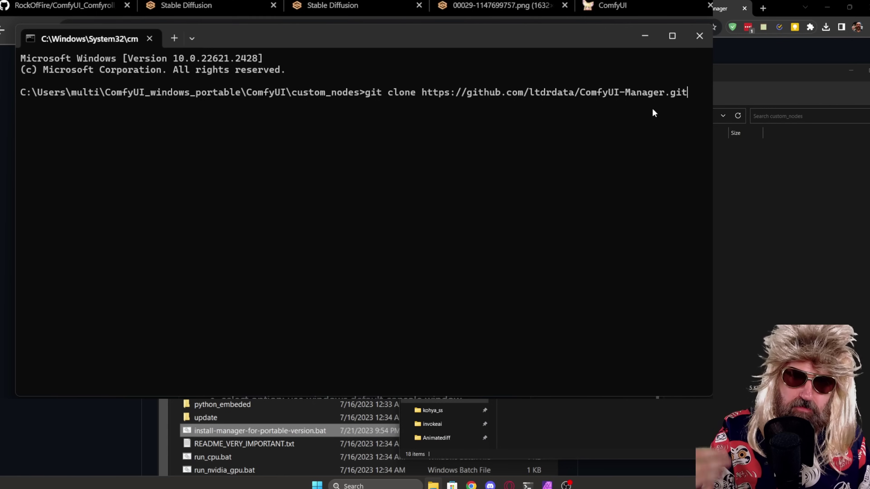
{"action": "left_click", "coordinate": [696, 31]}
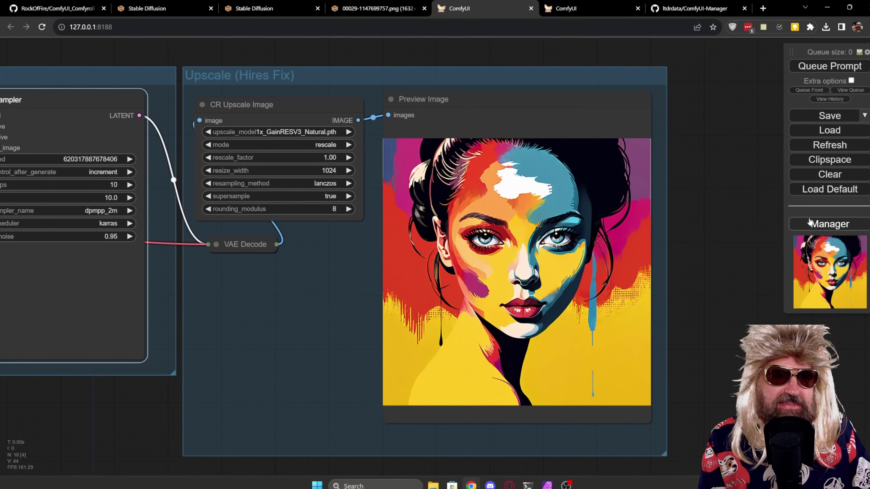
{"action": "left_click", "coordinate": [813, 225]}
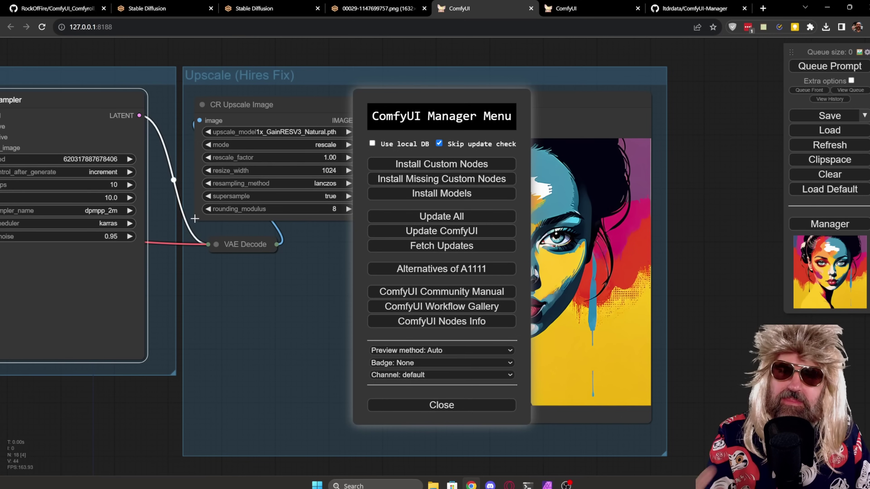
- Switch to the ComfyUI tab holding the gradient-blended rooftop woman workflow
{"action": "key", "text": "ctrl+Tab"}
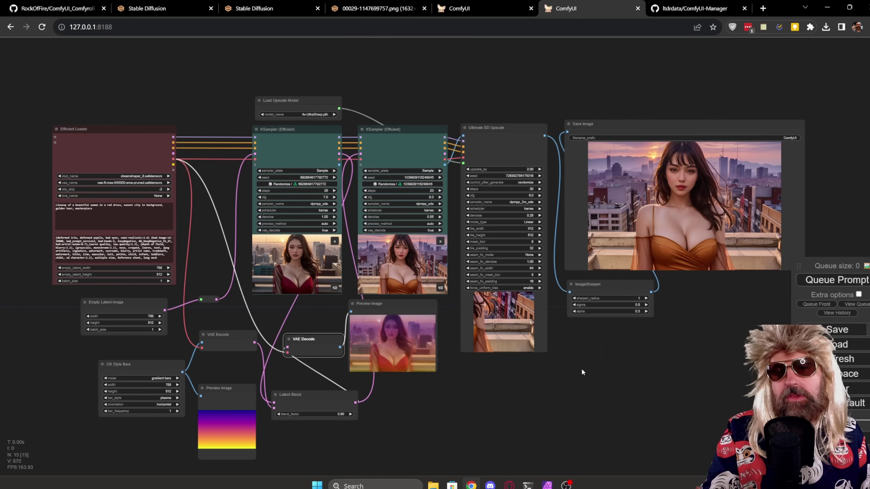
{"action": "scroll", "coordinate": [482, 321], "scroll_direction": "up", "scroll_amount": 5}
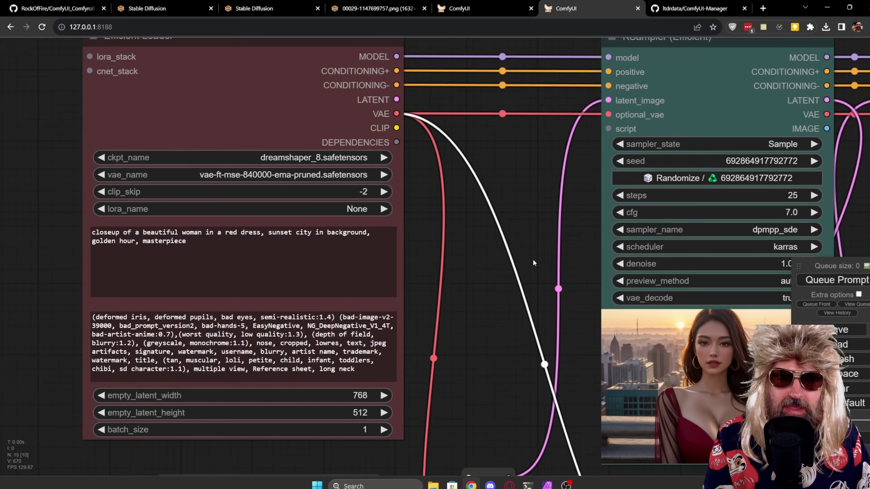
{"action": "left_click_drag", "start_coordinate": [533, 259], "coordinate": [295, 296]}
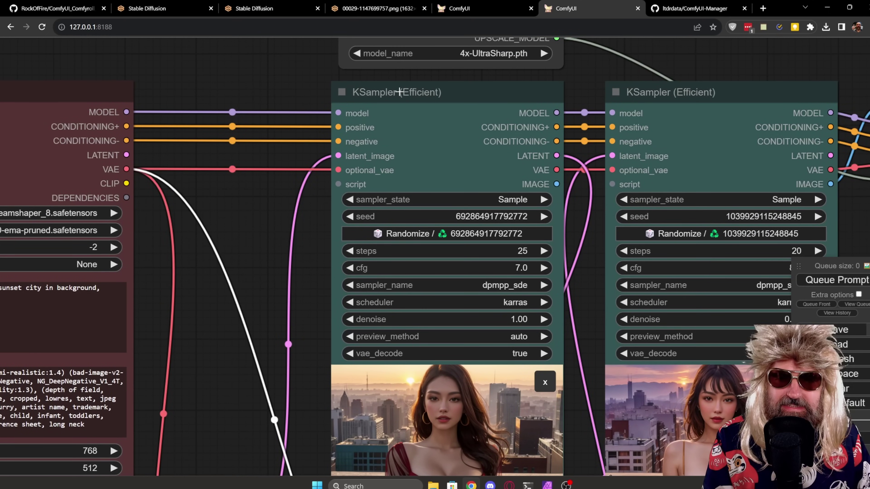
{"action": "left_click_drag", "start_coordinate": [311, 399], "coordinate": [252, 209]}
{"action": "scroll", "coordinate": [427, 294], "scroll_direction": "up", "scroll_amount": 4}
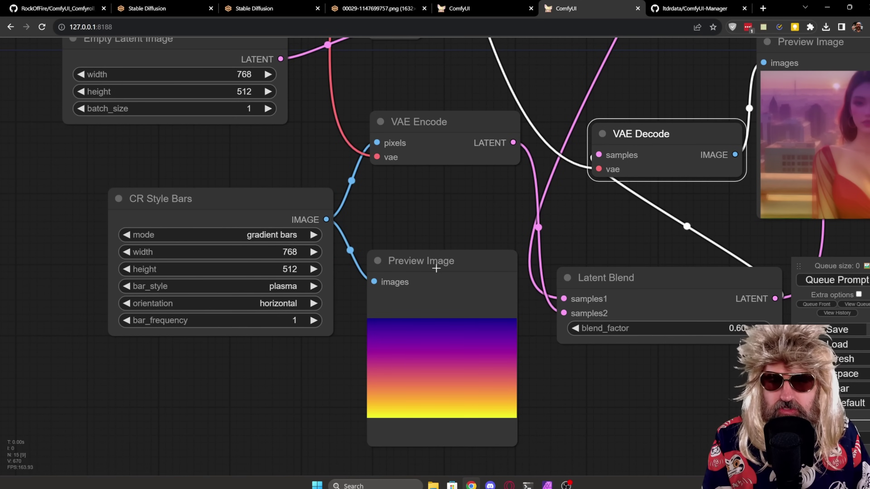
- Move the gradient Preview Image and VAE Encode nodes, bringing the blended and KSampler previews into view
{"action": "mouse_move", "coordinate": [436, 268]}
{"action": "left_mouse_down"}
{"action": "mouse_move", "coordinate": [452, 255]}
{"action": "mouse_move", "coordinate": [432, 261]}
{"action": "left_mouse_up"}
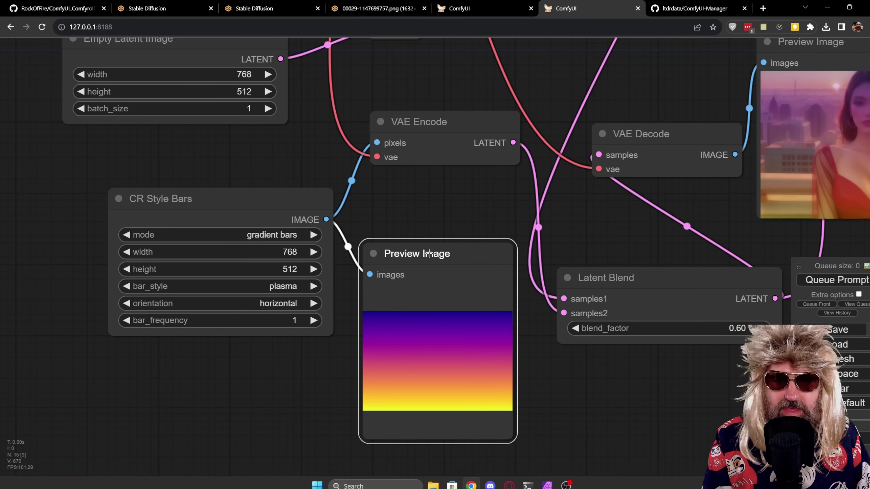
{"action": "left_click_drag", "start_coordinate": [448, 122], "coordinate": [441, 140]}
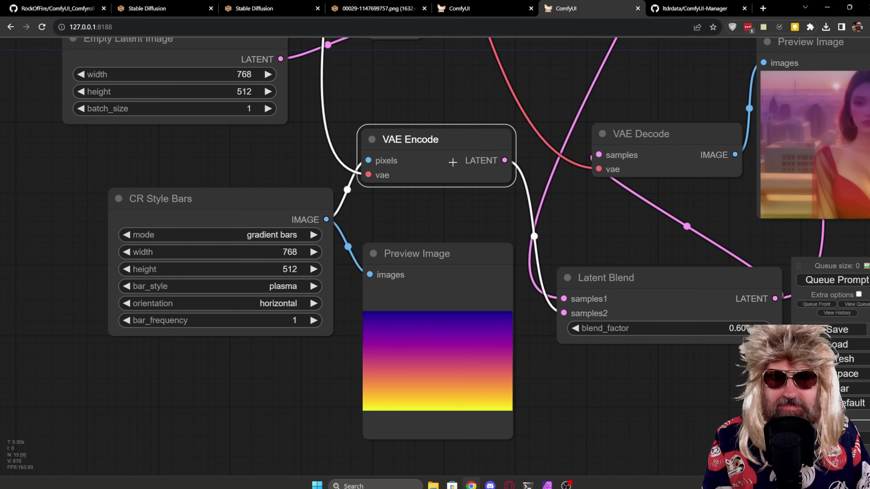
{"action": "left_click_drag", "start_coordinate": [639, 208], "coordinate": [358, 204]}
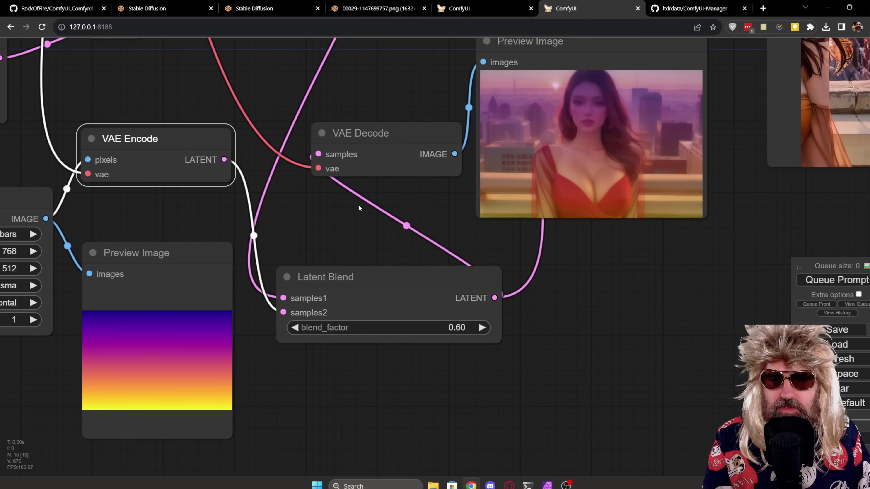
{"action": "left_click_drag", "start_coordinate": [383, 87], "coordinate": [398, 154]}
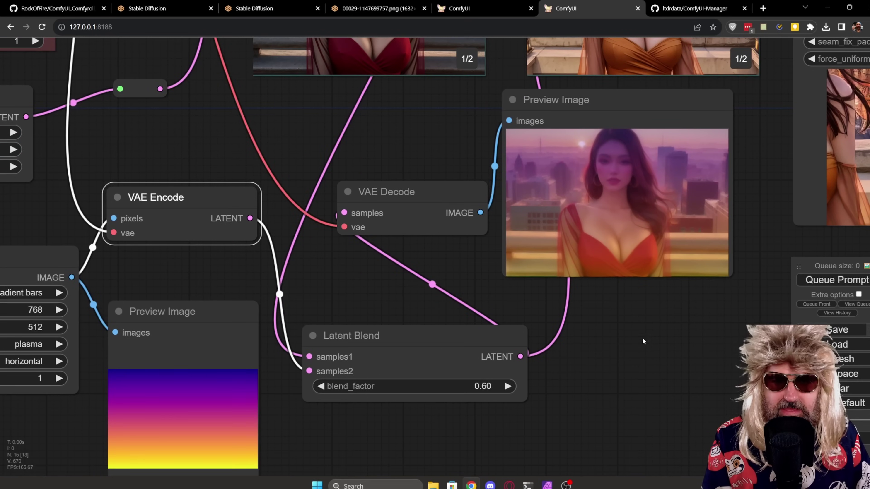
- Centre the blended preview, shift the Latent Blend node slightly left, and check the two samplers above
{"action": "left_click_drag", "start_coordinate": [643, 338], "coordinate": [573, 356]}
{"action": "scroll", "coordinate": [573, 363], "scroll_direction": "up", "scroll_amount": 3}
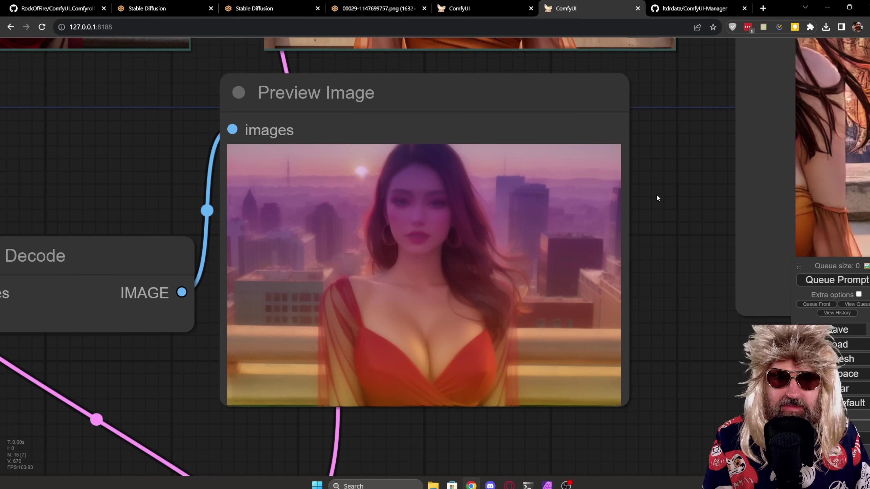
{"action": "scroll", "coordinate": [657, 198], "scroll_direction": "down", "scroll_amount": 6}
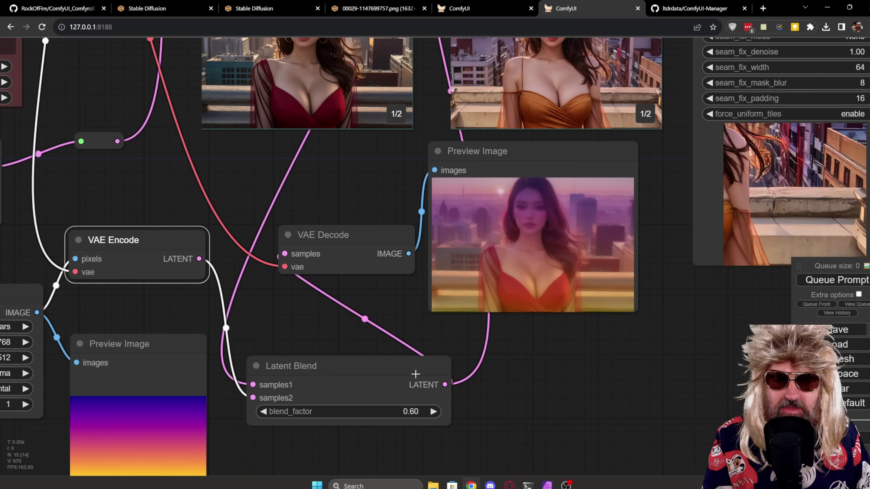
{"action": "left_click_drag", "start_coordinate": [415, 374], "coordinate": [396, 354]}
{"action": "left_click_drag", "start_coordinate": [662, 179], "coordinate": [577, 464]}
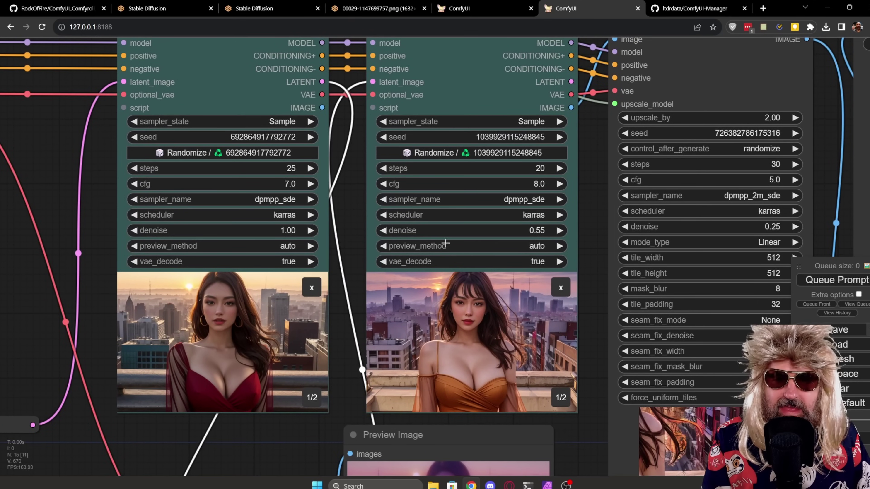
{"action": "scroll", "coordinate": [347, 241], "scroll_direction": "up", "scroll_amount": 5}
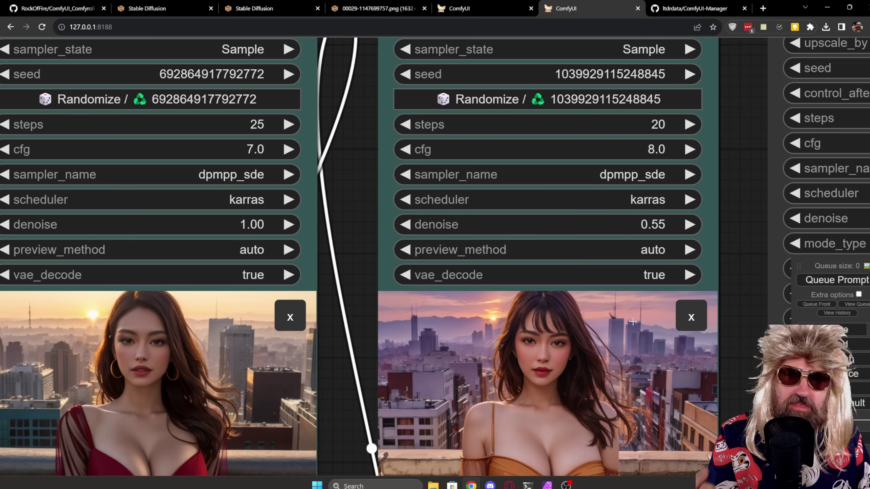
{"action": "left_click_drag", "start_coordinate": [719, 366], "coordinate": [736, 214]}
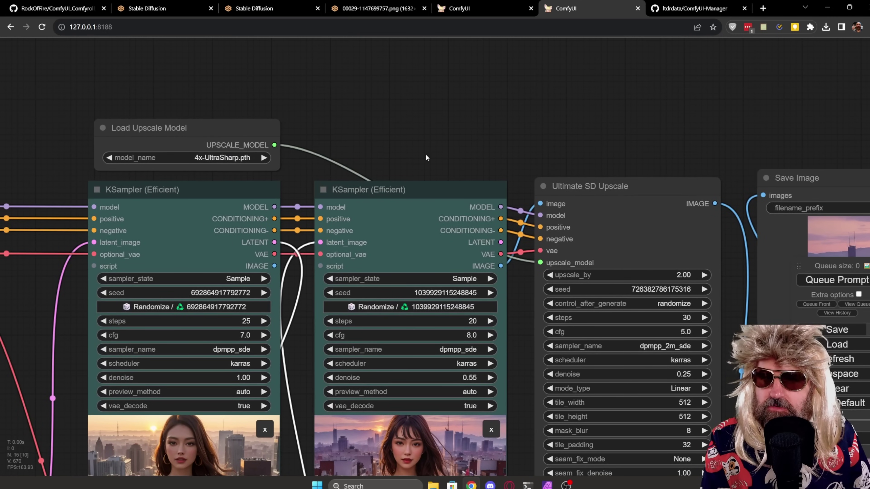
{"action": "left_click_drag", "start_coordinate": [491, 160], "coordinate": [7, 45]}
{"action": "scroll", "coordinate": [605, 438], "scroll_direction": "up", "scroll_amount": 3}
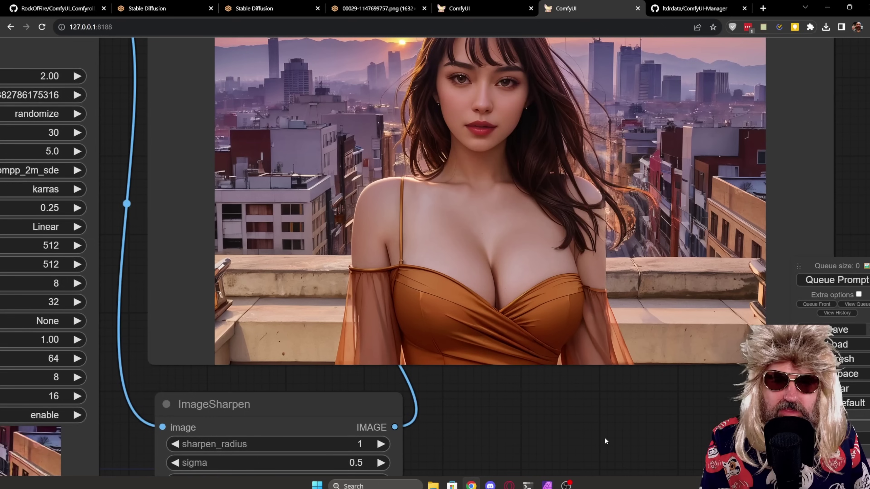
{"action": "left_click_drag", "start_coordinate": [605, 438], "coordinate": [570, 487]}
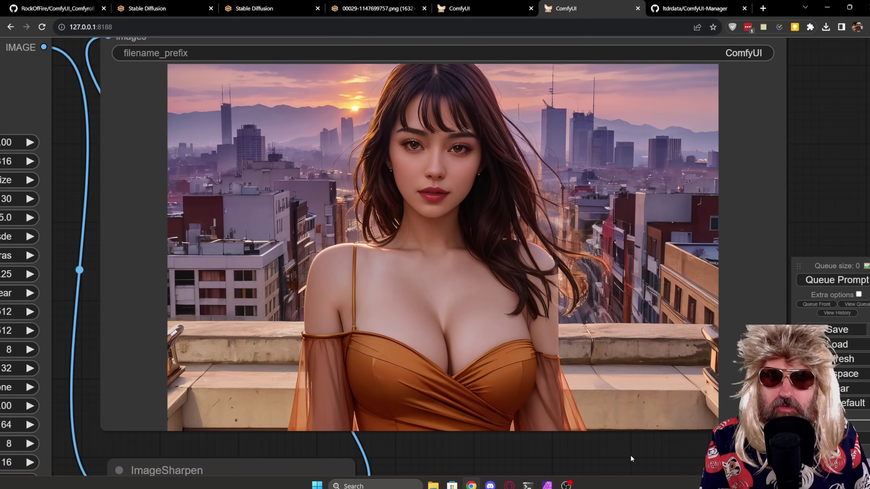